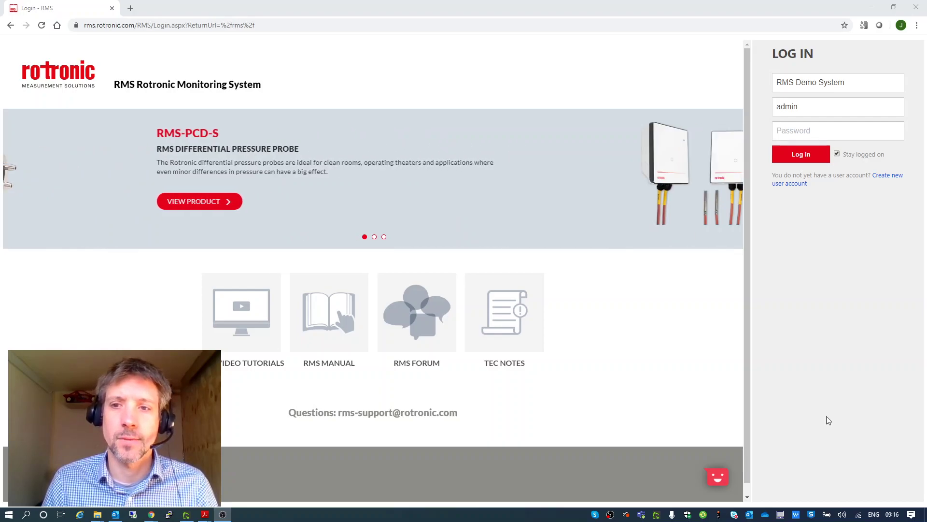
- Enter the account password and submit the login to the RMS Demo System
{"action": "left_click", "coordinate": [784, 132]}
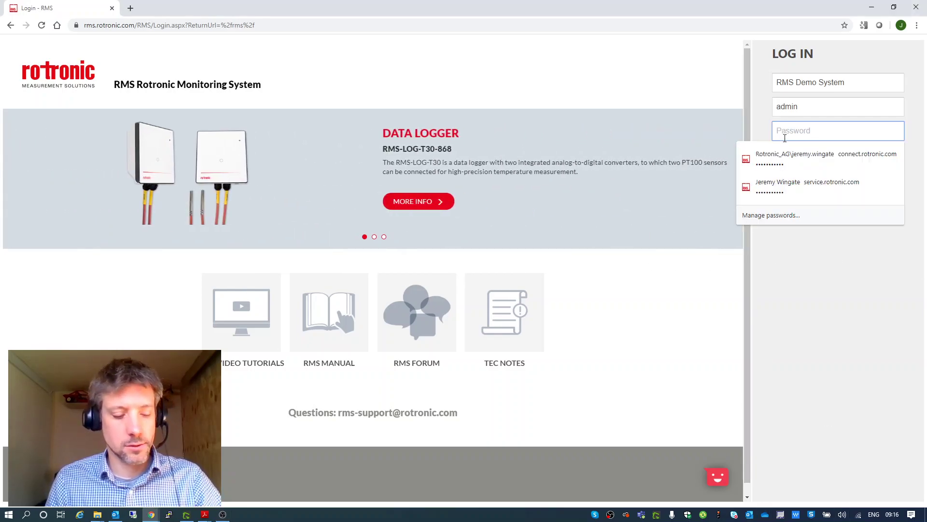
{"action": "key", "text": "Return"}
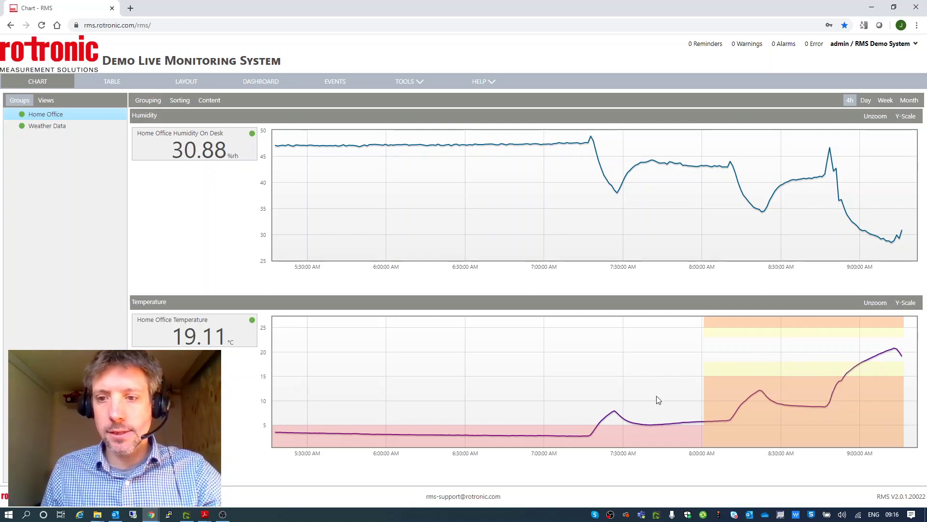
- Go to the Devices setup page through TOOLS > SETUP
{"action": "left_click", "coordinate": [416, 82]}
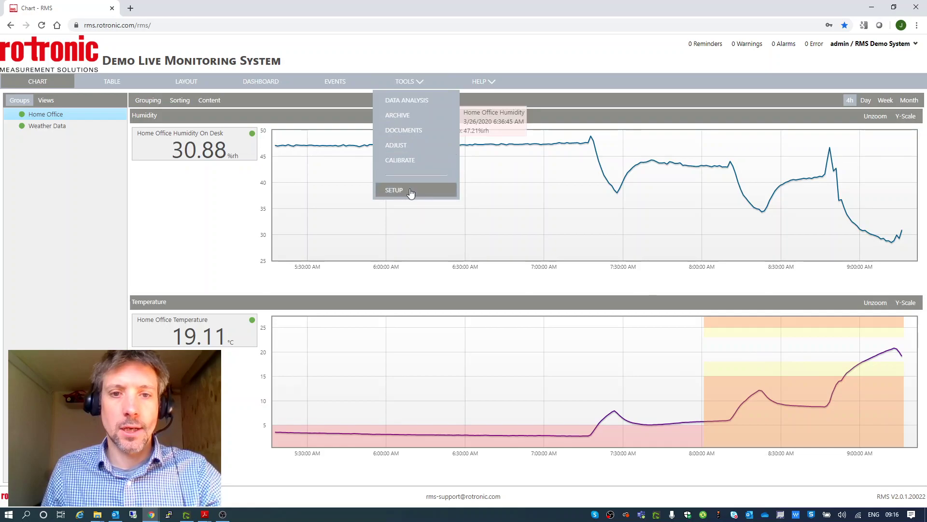
{"action": "left_click", "coordinate": [410, 192]}
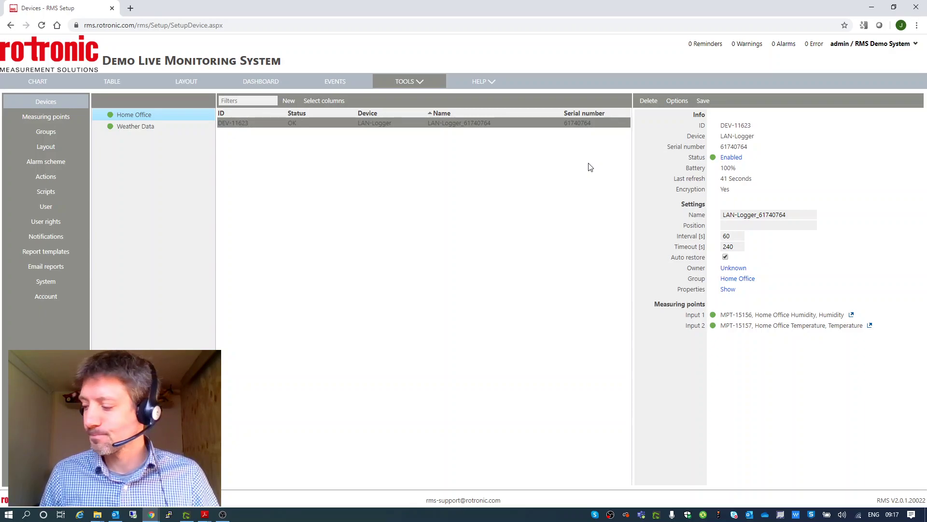
- Add LAN gateway 61621165 set to channel 1 (868.1MHz)
{"action": "left_click", "coordinate": [289, 101]}
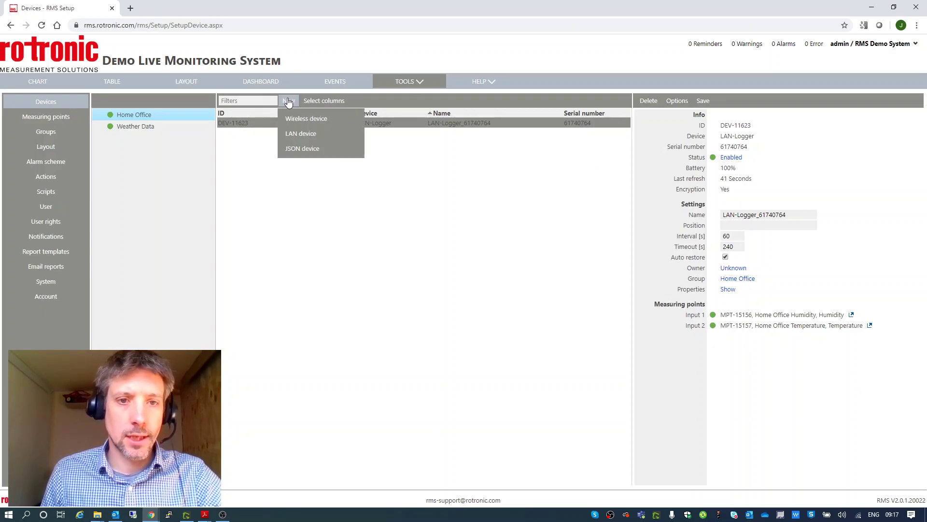
{"action": "left_click", "coordinate": [298, 135]}
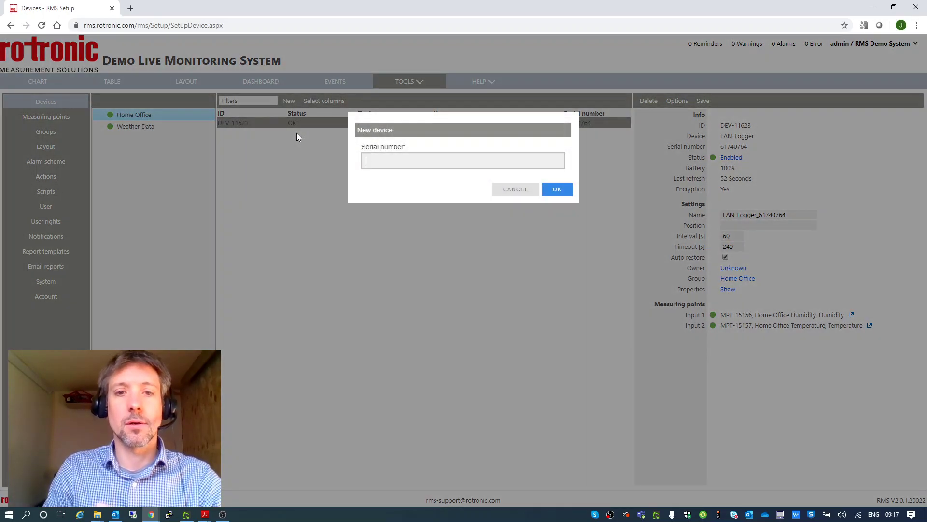
{"action": "type", "text": "616"}
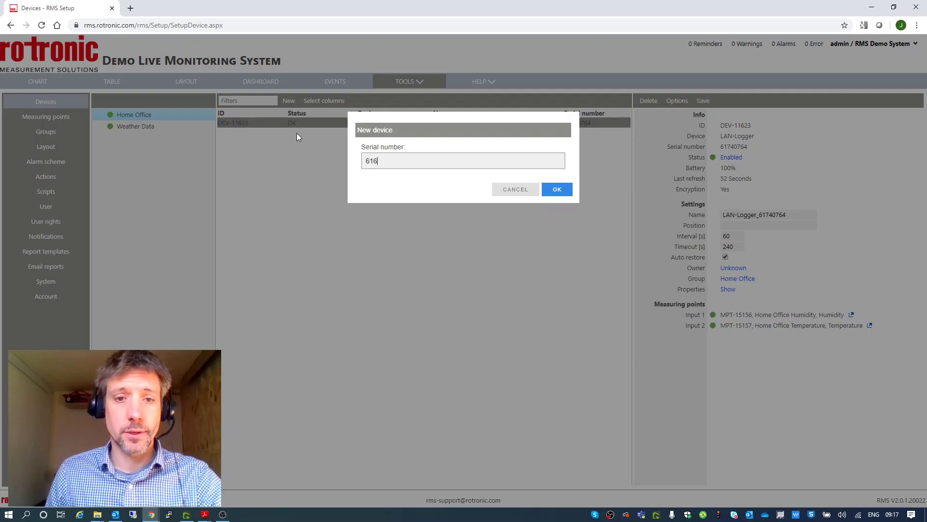
{"action": "type", "text": "21165"}
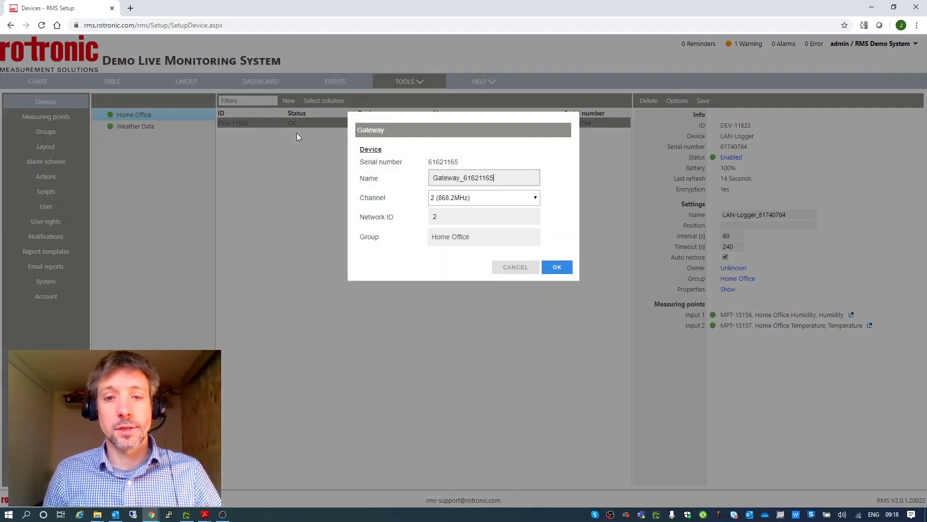
{"action": "left_click", "coordinate": [478, 197]}
{"action": "left_click", "coordinate": [442, 211]}
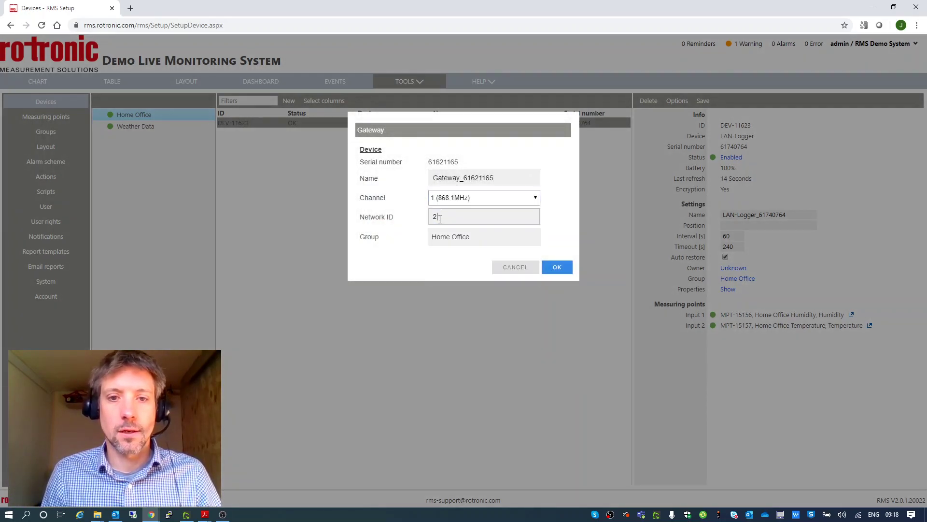
{"action": "left_click", "coordinate": [493, 199]}
{"action": "left_click", "coordinate": [490, 213]}
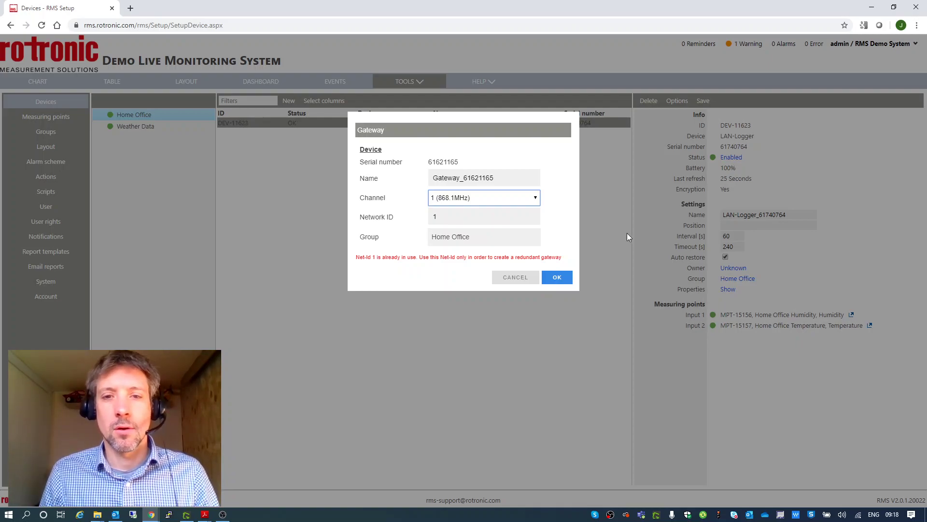
- Confirm the Gateway_61621165 settings and dismiss the success notice
{"action": "left_click", "coordinate": [557, 277]}
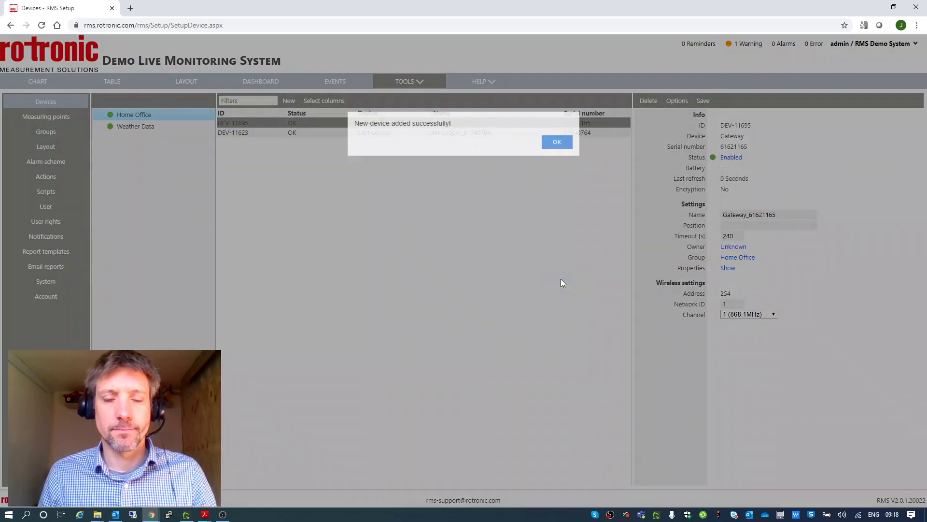
{"action": "left_click", "coordinate": [558, 145]}
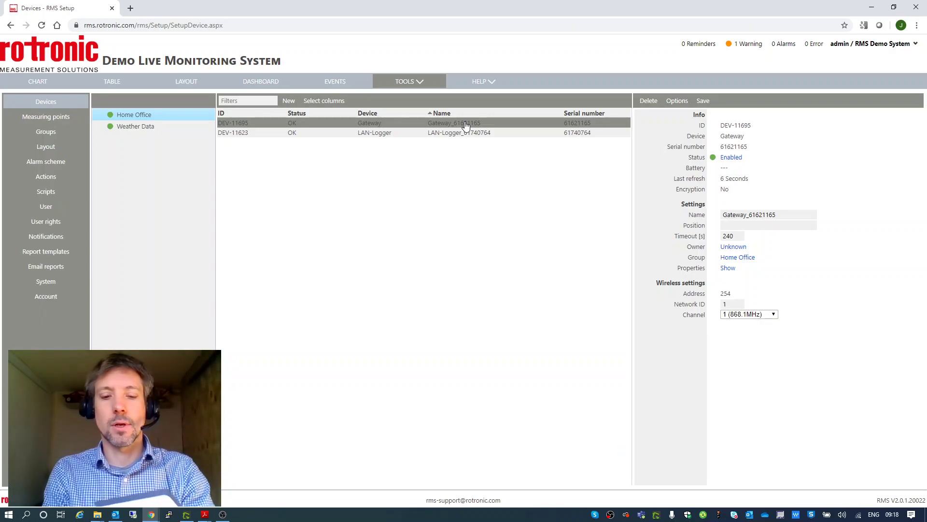
- Begin a new wireless device and select gateway DEV-11695 (Gateway_61621165)
{"action": "left_click", "coordinate": [293, 102]}
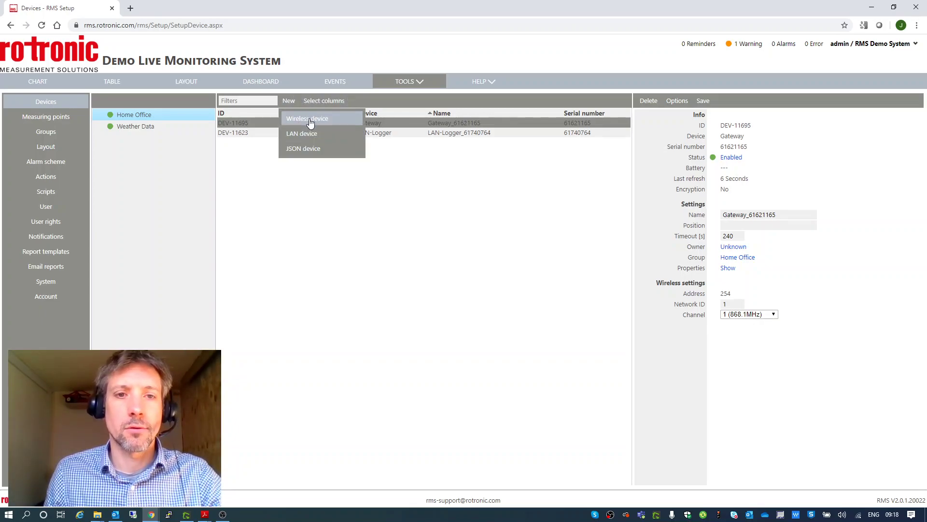
{"action": "left_click", "coordinate": [310, 120]}
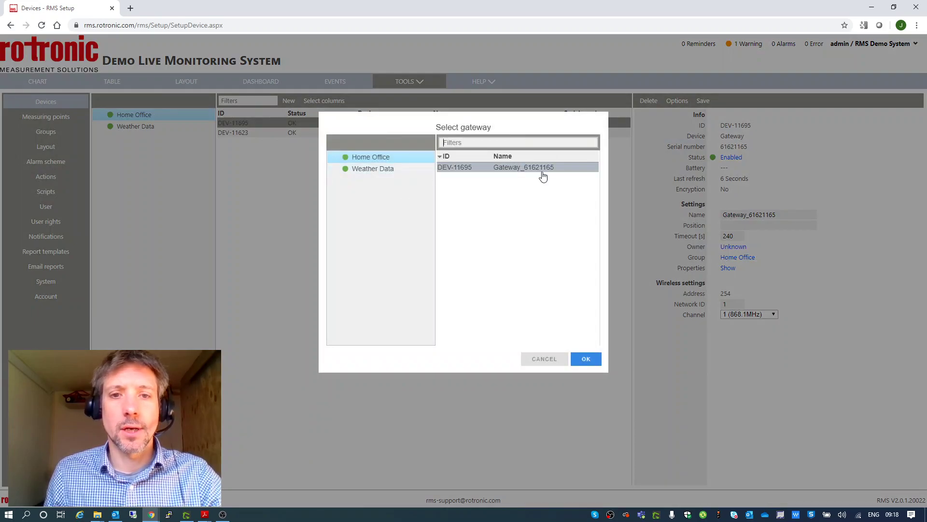
{"action": "left_click", "coordinate": [551, 357]}
{"action": "left_click", "coordinate": [289, 101]}
{"action": "left_click", "coordinate": [318, 120]}
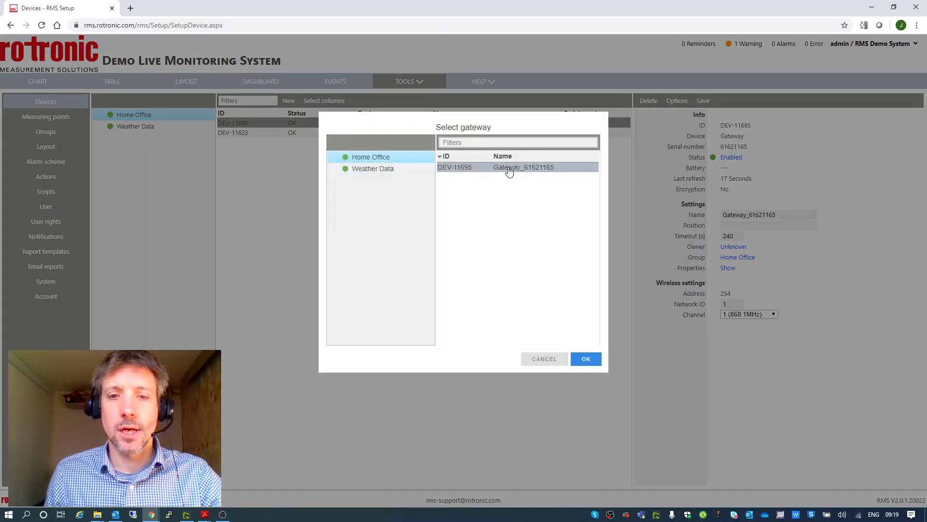
{"action": "left_click", "coordinate": [509, 170]}
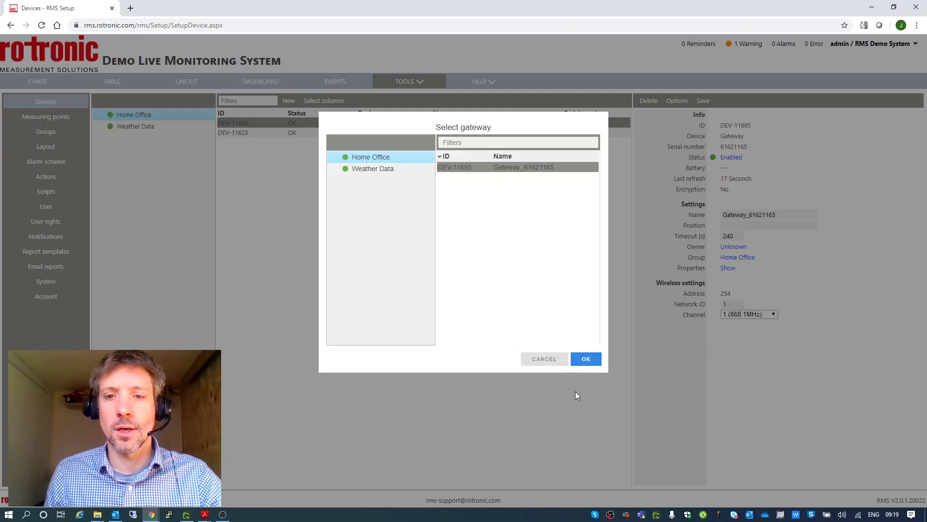
- Name the RF-Logger 'Workshop' with points Workshop Humidity and Workshop Temperature, and confirm
{"action": "left_click", "coordinate": [586, 359]}
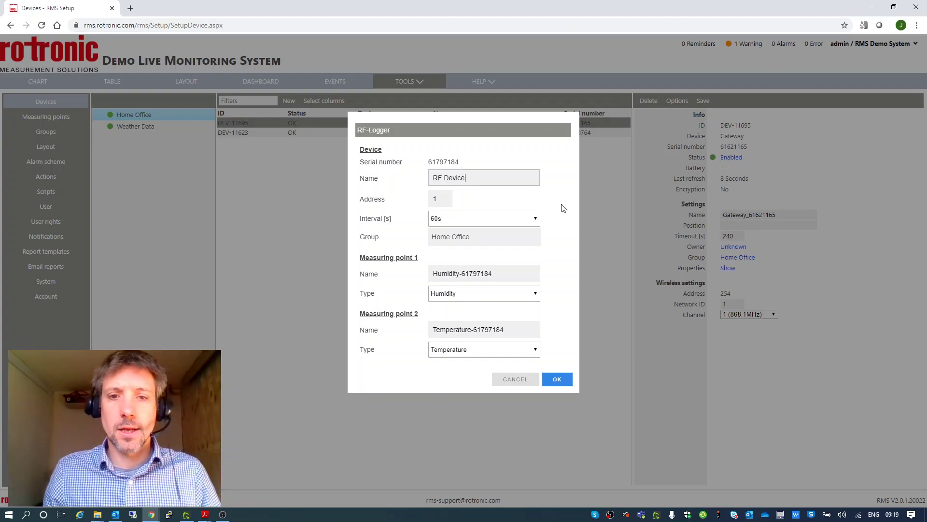
{"action": "left_click_drag", "start_coordinate": [474, 181], "coordinate": [363, 177]}
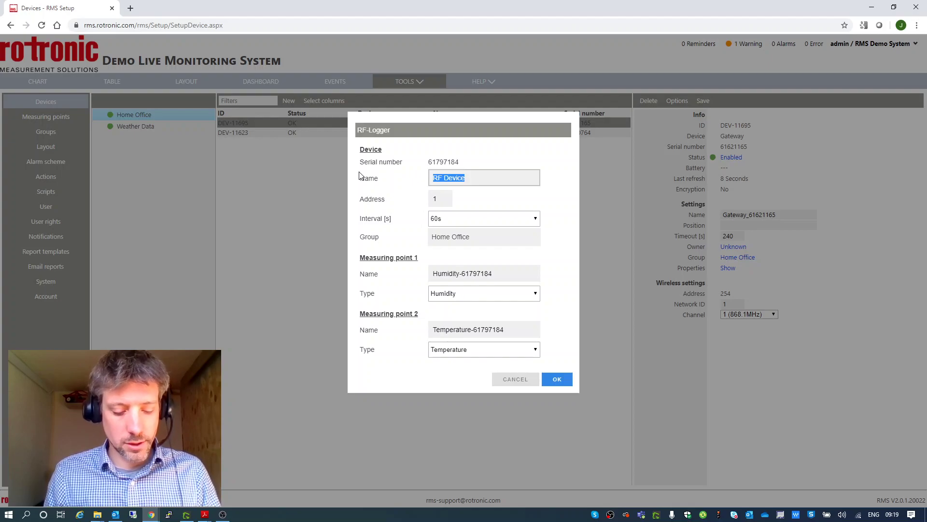
{"action": "type", "text": "Ou"}
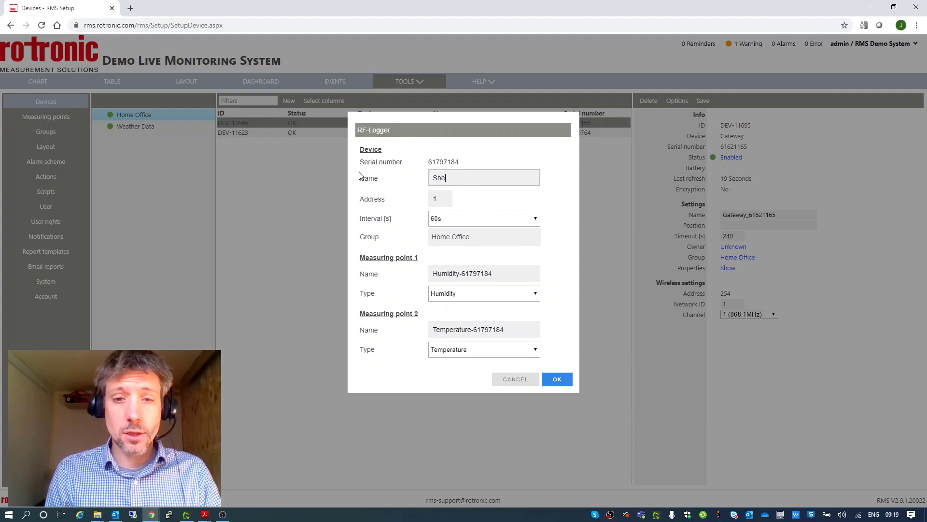
{"action": "type", "text": "Workshop"}
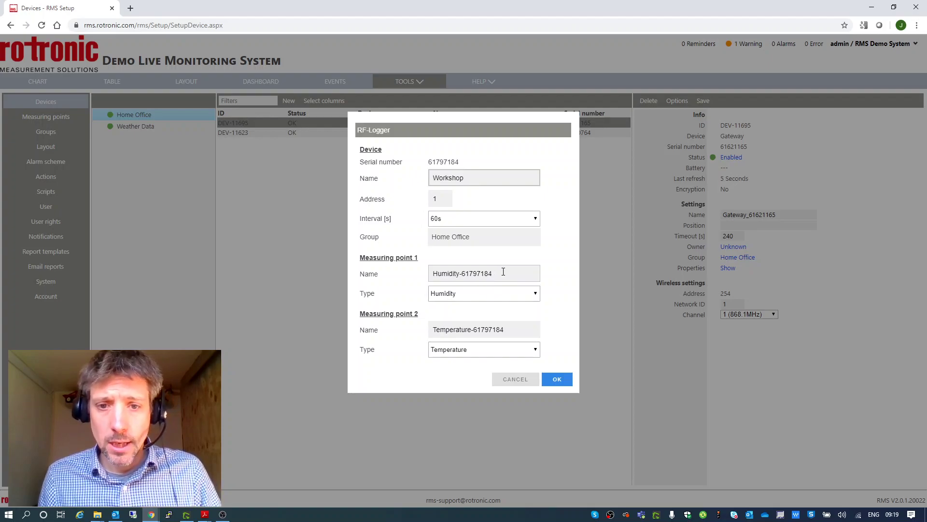
{"action": "left_click_drag", "start_coordinate": [503, 271], "coordinate": [460, 273]}
{"action": "key", "text": "BackSpace"}
{"action": "type", "text": "Workshop Humidity"}
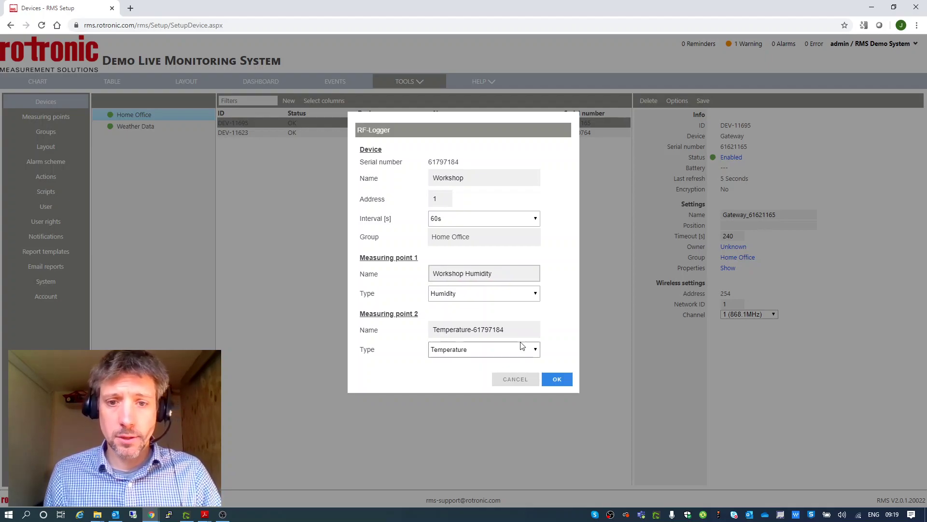
{"action": "left_click_drag", "start_coordinate": [505, 330], "coordinate": [472, 336]}
{"action": "key", "text": "BackSpace"}
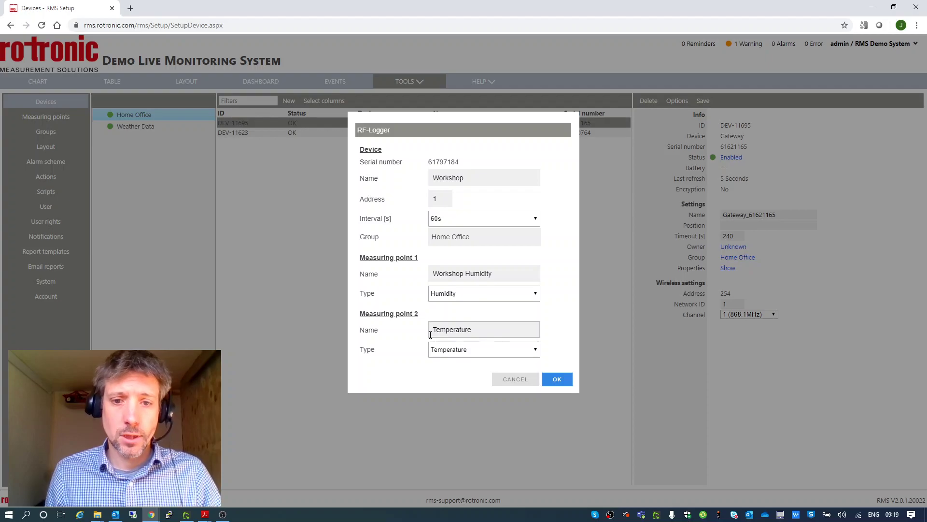
{"action": "type", "text": "Work"}
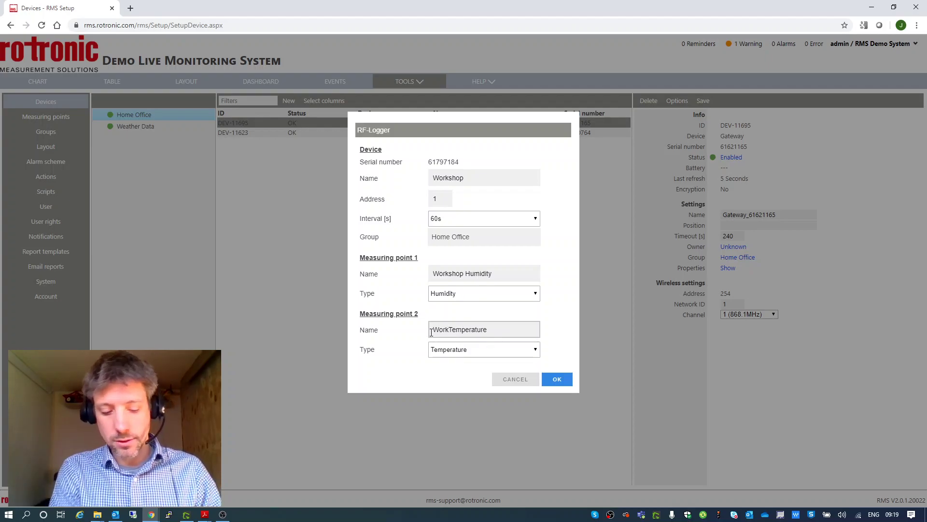
{"action": "type", "text": "shop"}
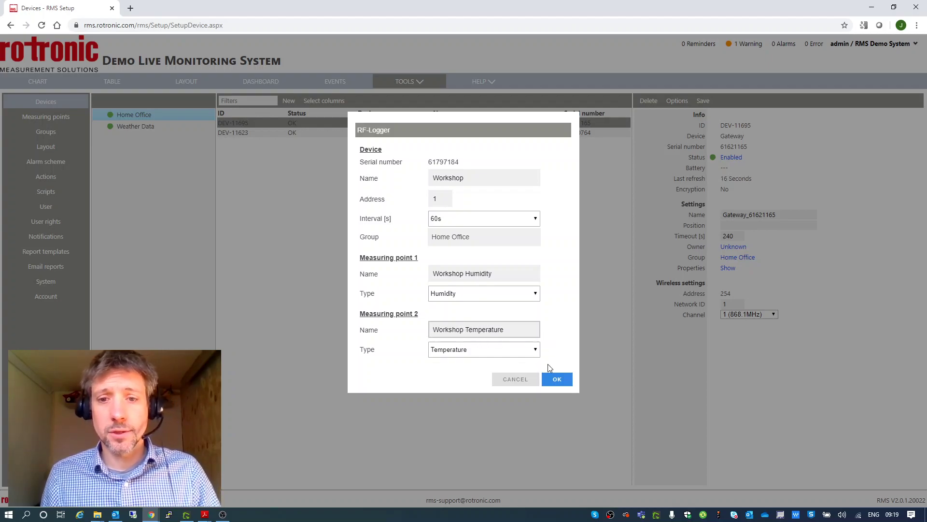
{"action": "left_click", "coordinate": [556, 382]}
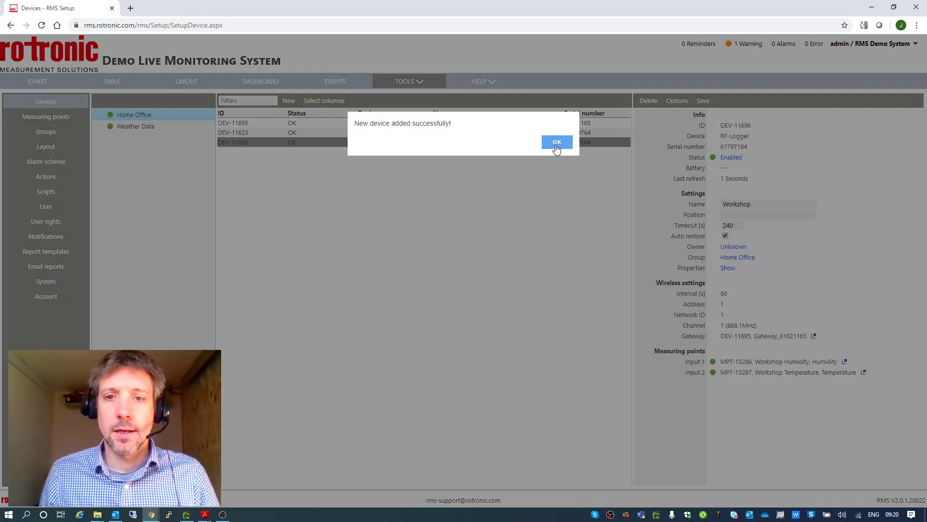
- Dismiss the RF-Logger success message and view Gateway_61621165's details
{"action": "left_click", "coordinate": [557, 145]}
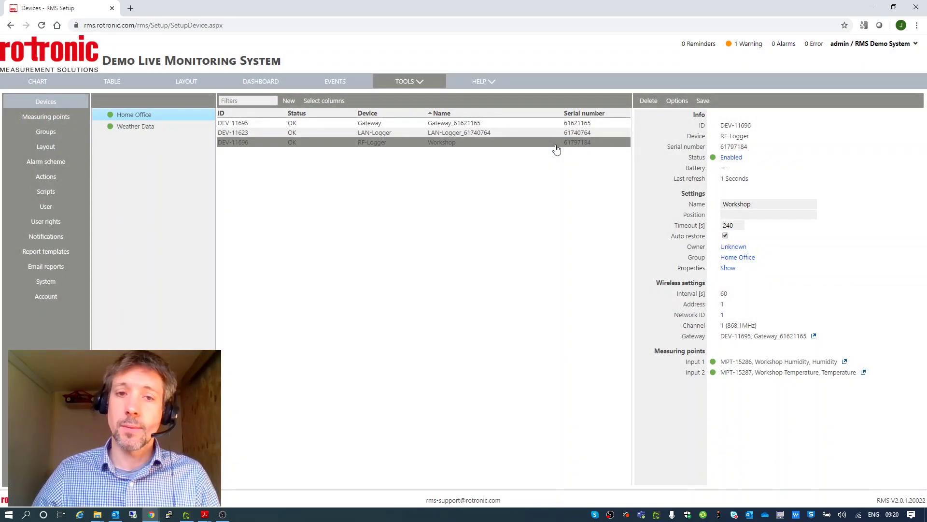
{"action": "left_click", "coordinate": [558, 123]}
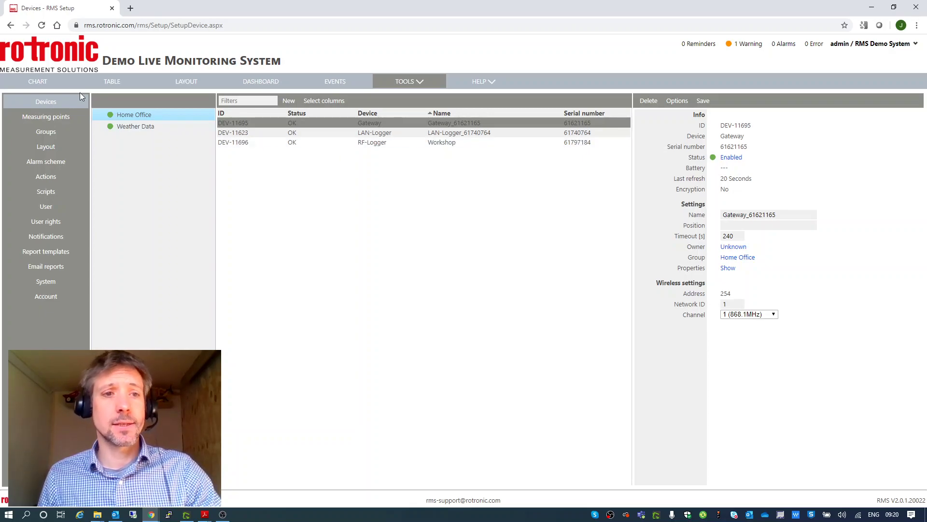
{"action": "left_click", "coordinate": [50, 85]}
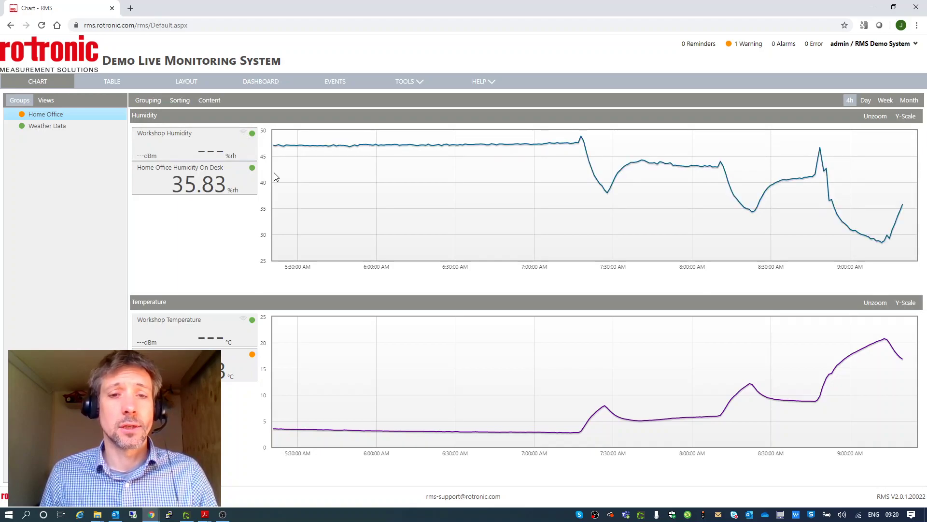
{"action": "left_click", "coordinate": [404, 189]}
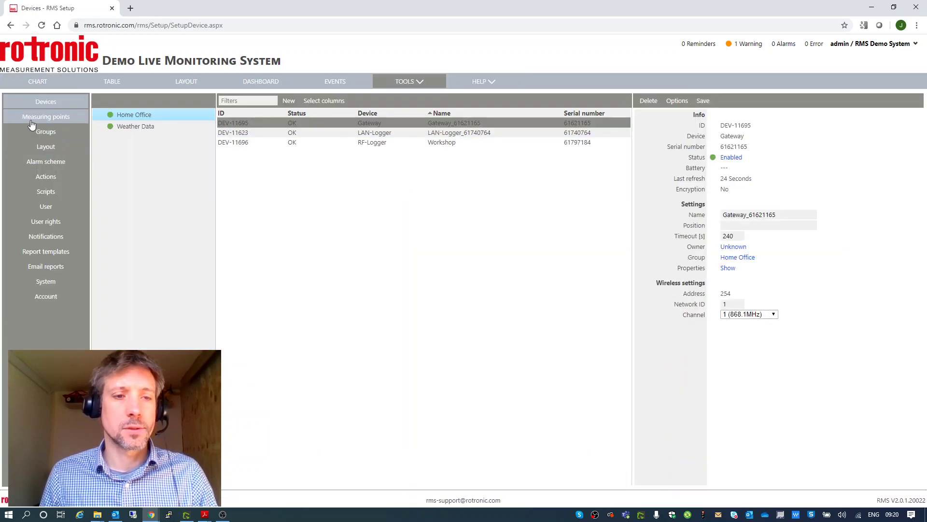
- Create system measuring point 'Workshop Logger SS' with element DEV-11696 Workshop
{"action": "left_click", "coordinate": [31, 123]}
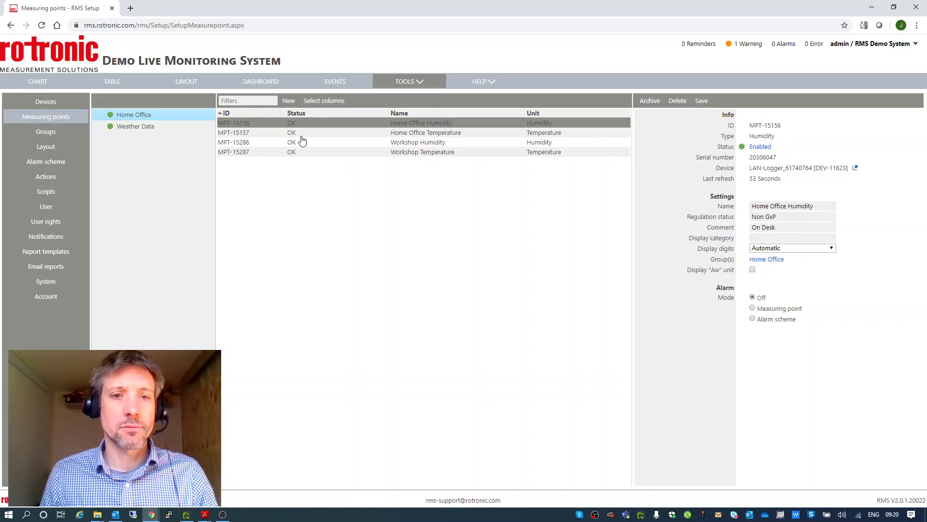
{"action": "left_click", "coordinate": [288, 100]}
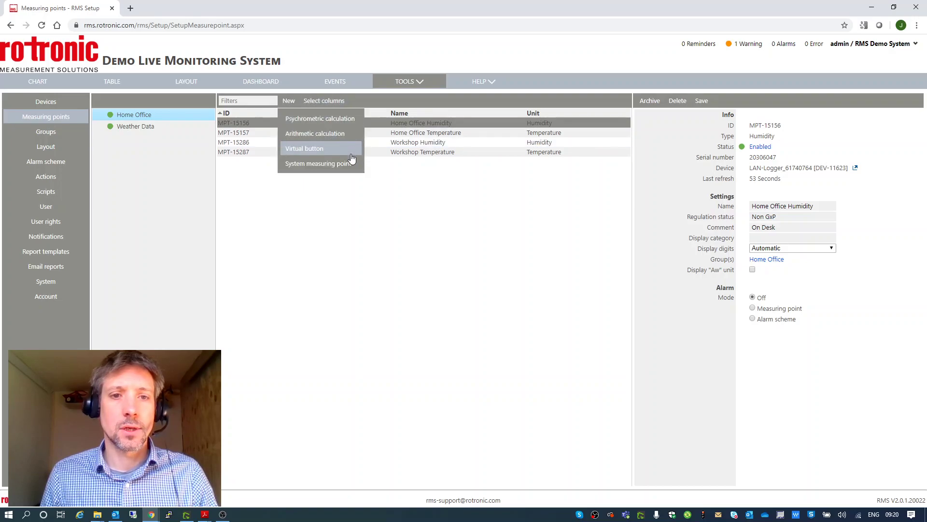
{"action": "left_click", "coordinate": [321, 166]}
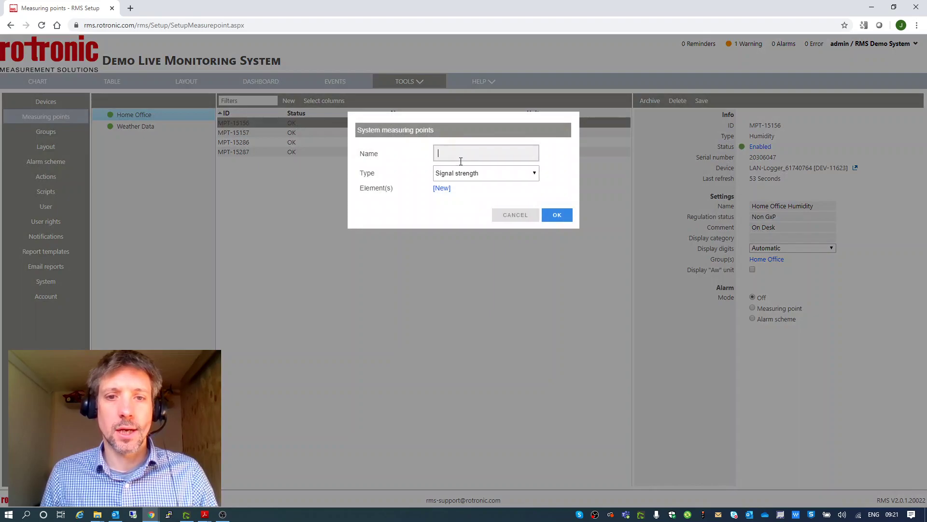
{"action": "type", "text": "Workshop Logger SS"}
{"action": "left_click", "coordinate": [442, 189]}
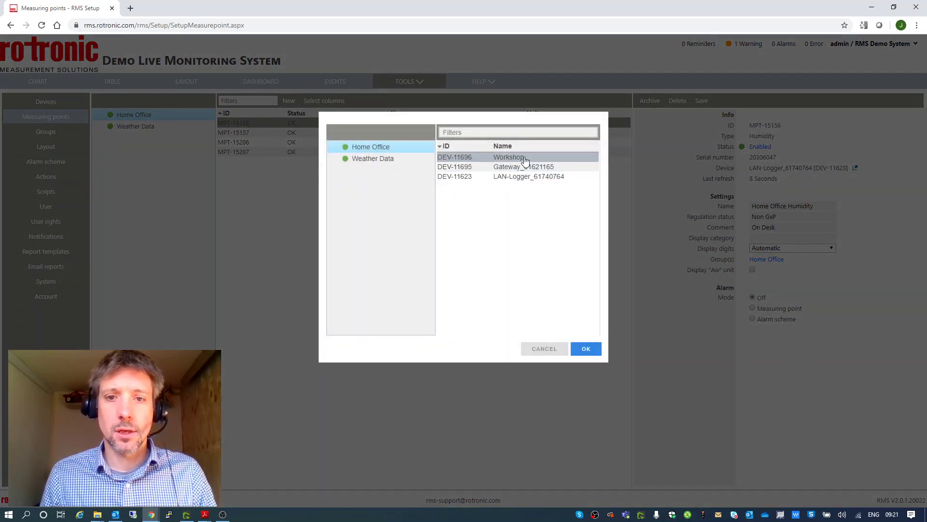
{"action": "left_click", "coordinate": [522, 158]}
{"action": "left_click", "coordinate": [585, 349]}
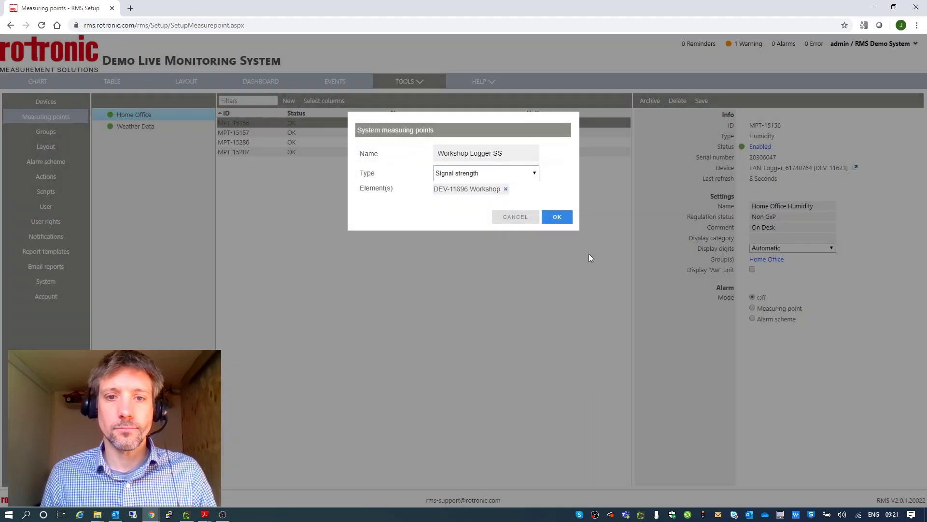
{"action": "left_click", "coordinate": [557, 217]}
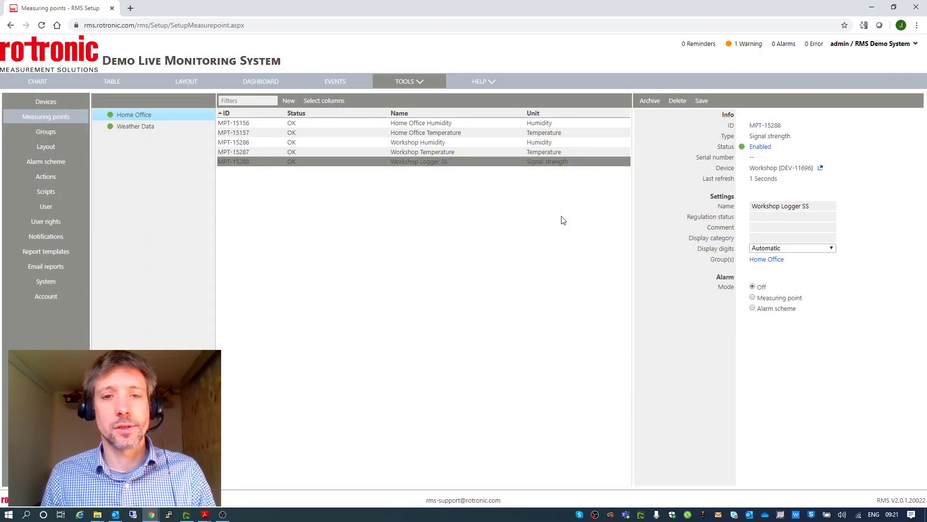
- Create dew-point calculation 'Workshop Dew Point' from Workshop Temperature and Workshop Humidity
{"action": "left_click", "coordinate": [289, 101]}
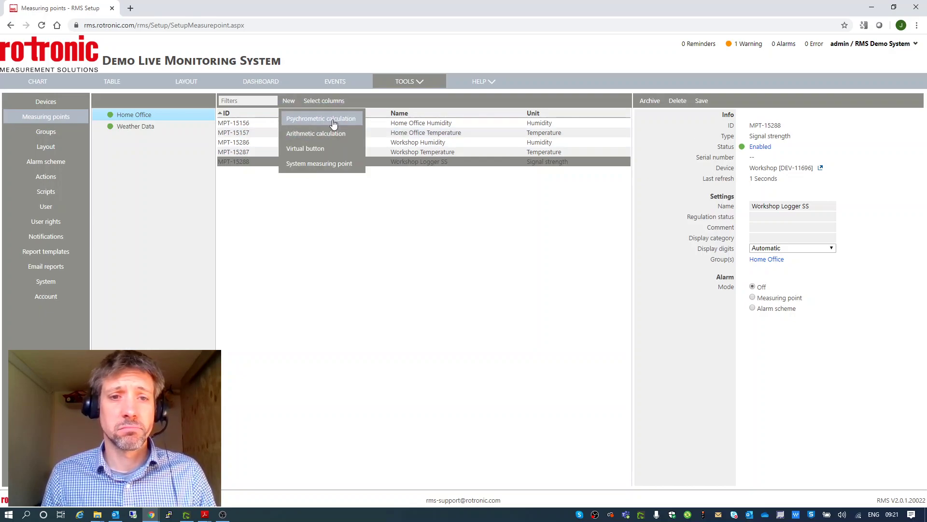
{"action": "left_click", "coordinate": [334, 122]}
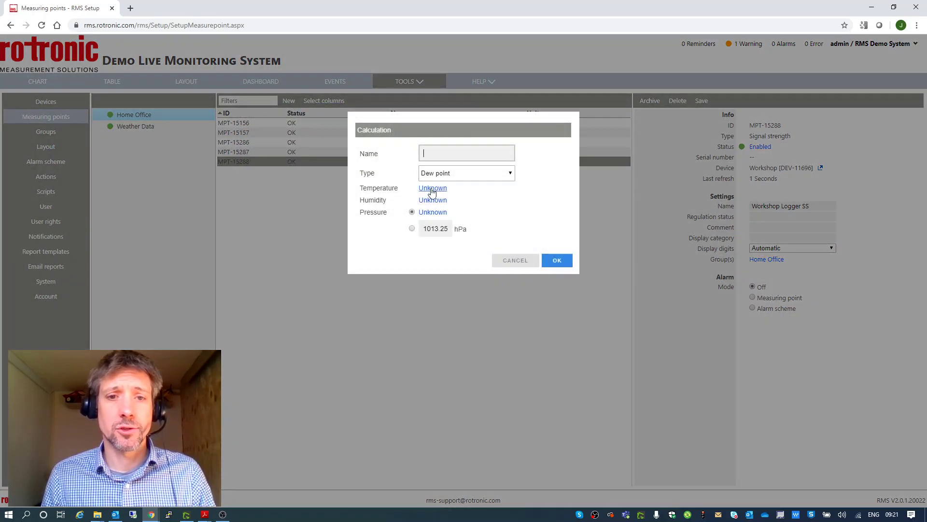
{"action": "left_click", "coordinate": [432, 189]}
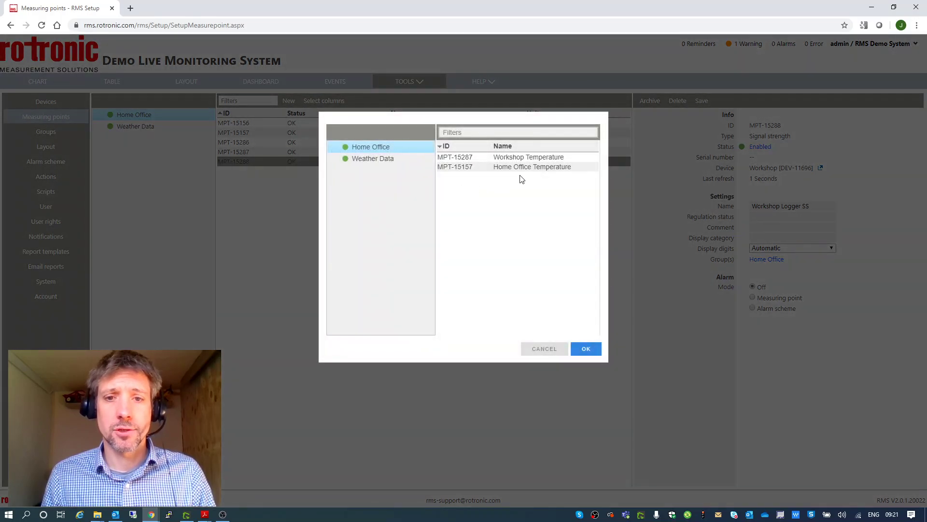
{"action": "left_click", "coordinate": [586, 349]}
{"action": "left_click", "coordinate": [436, 205]}
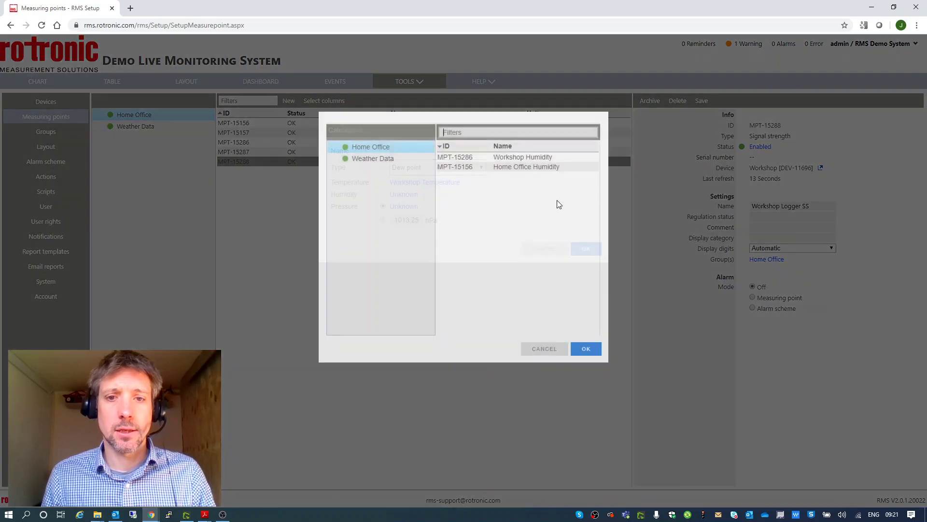
{"action": "left_click", "coordinate": [549, 161]}
{"action": "left_click", "coordinate": [588, 349]}
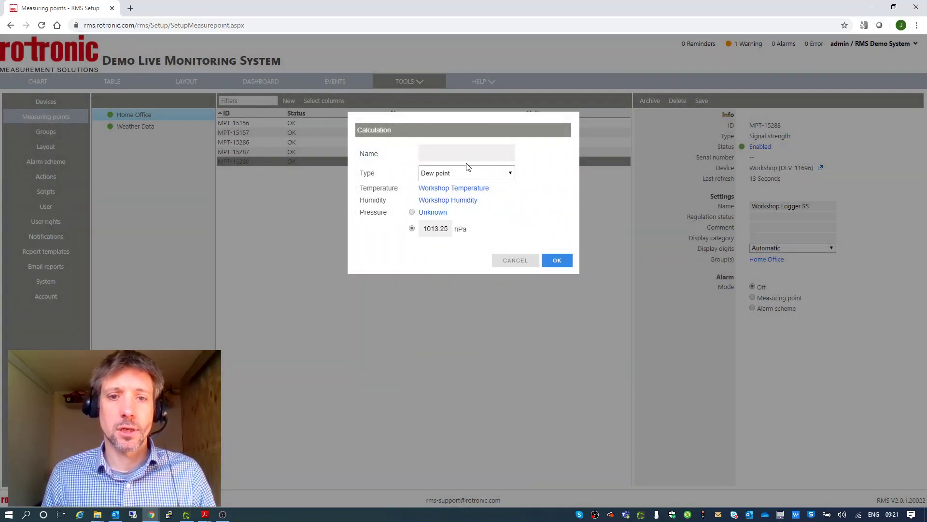
{"action": "left_click", "coordinate": [451, 154]}
{"action": "type", "text": "Workshop Dew Point"}
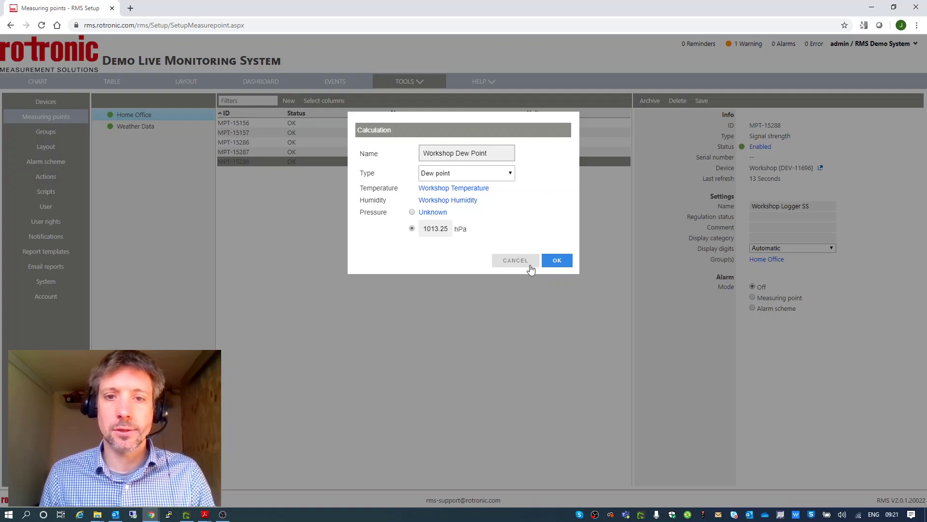
{"action": "left_click", "coordinate": [555, 261]}
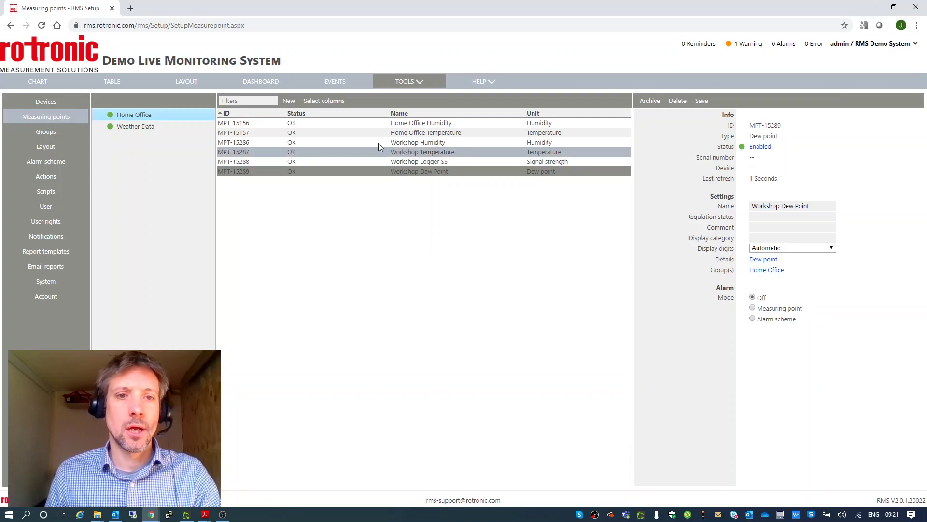
{"action": "left_click", "coordinate": [290, 101]}
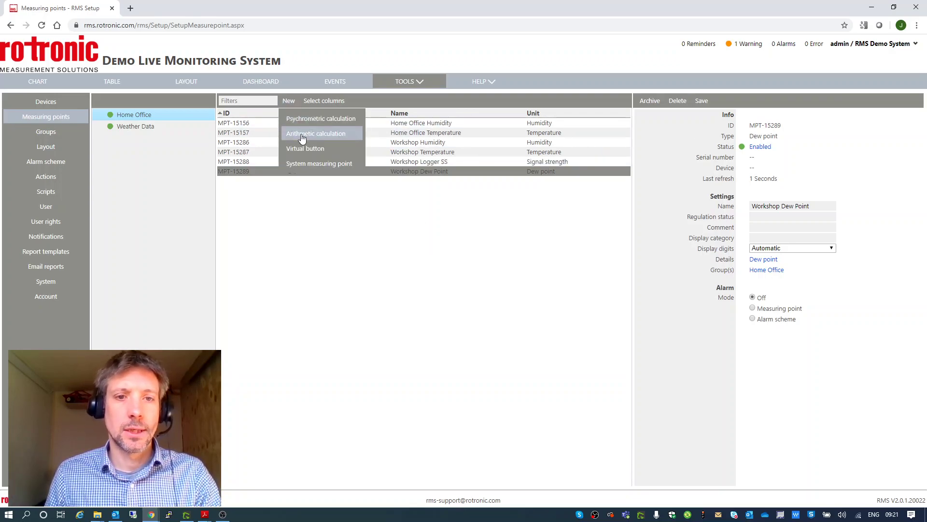
{"action": "left_click", "coordinate": [330, 134]}
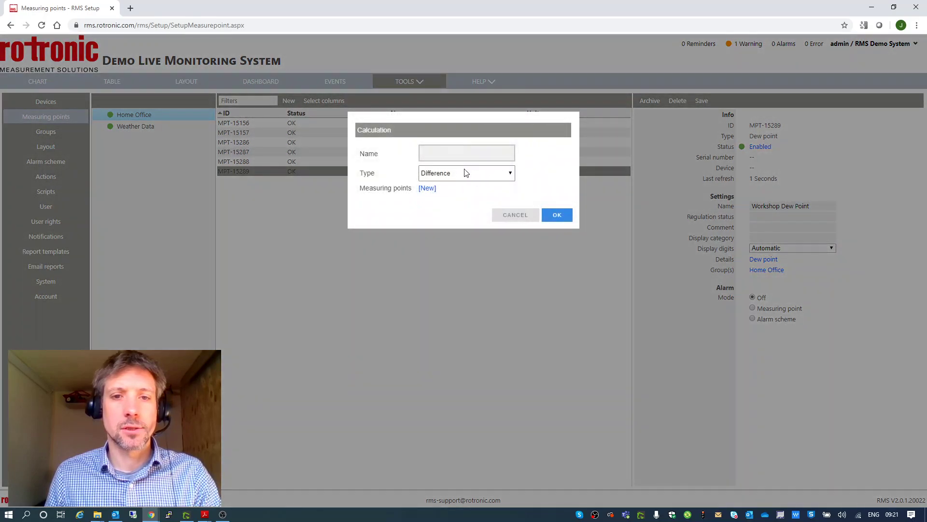
{"action": "left_click", "coordinate": [465, 174]}
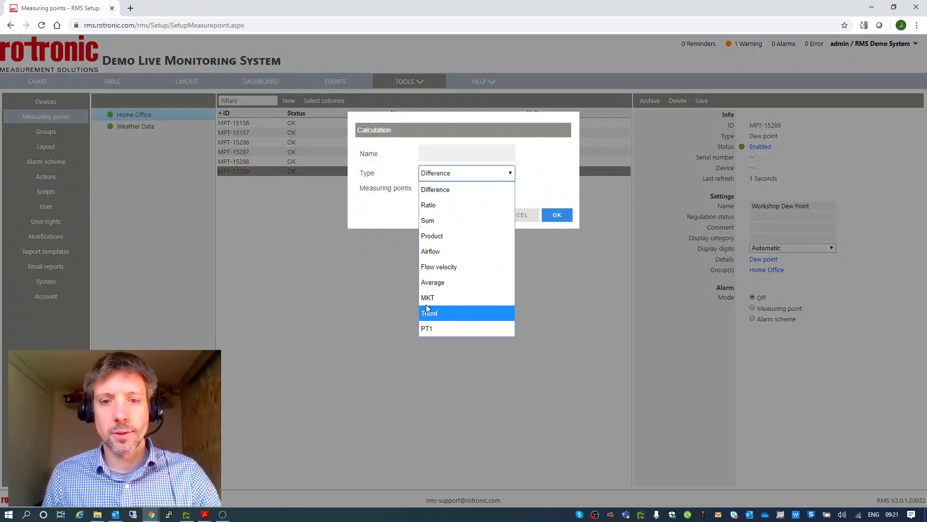
{"action": "left_click", "coordinate": [545, 288]}
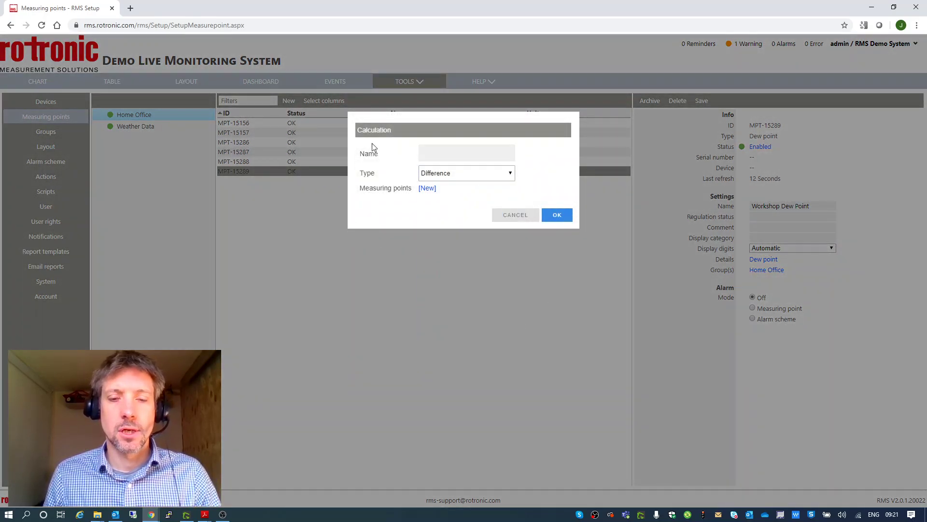
{"action": "left_click", "coordinate": [515, 217]}
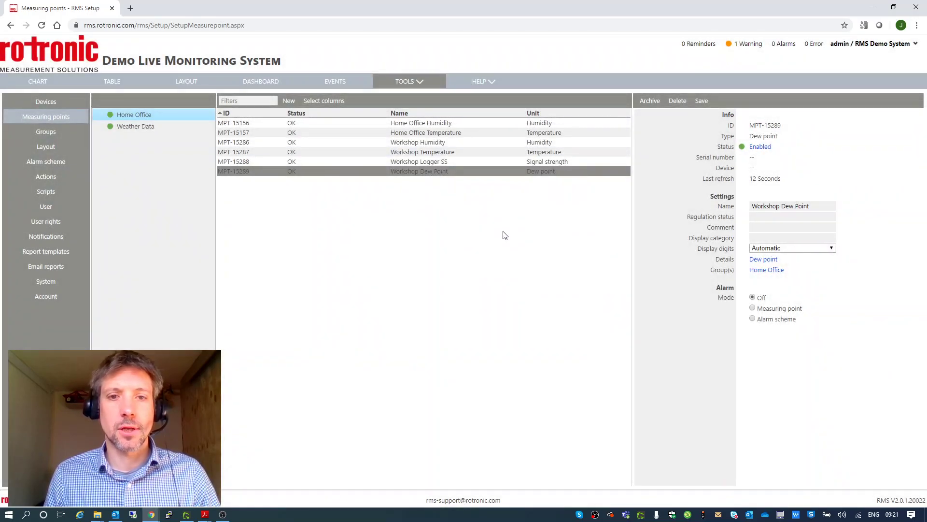
- Switch to the CHART page showing the Workshop Dew Point and Workshop Logger SS panels
{"action": "left_click", "coordinate": [38, 81]}
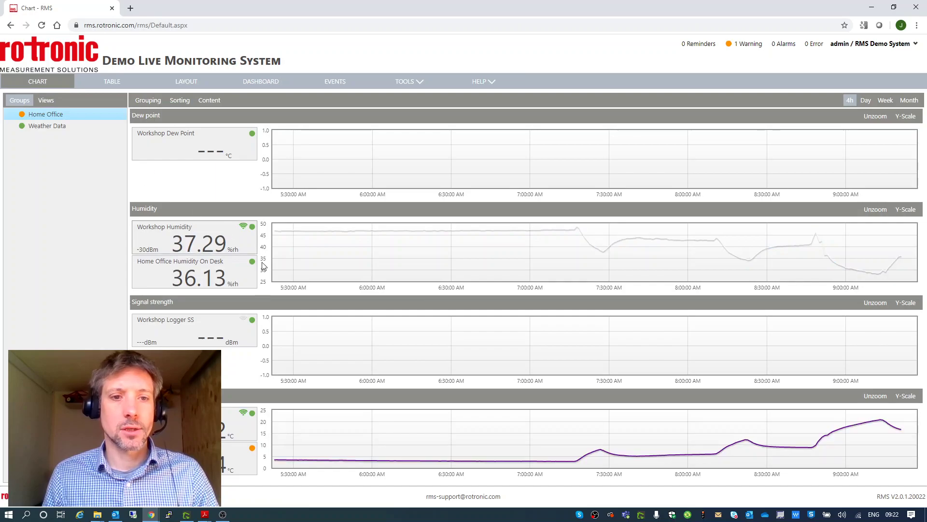